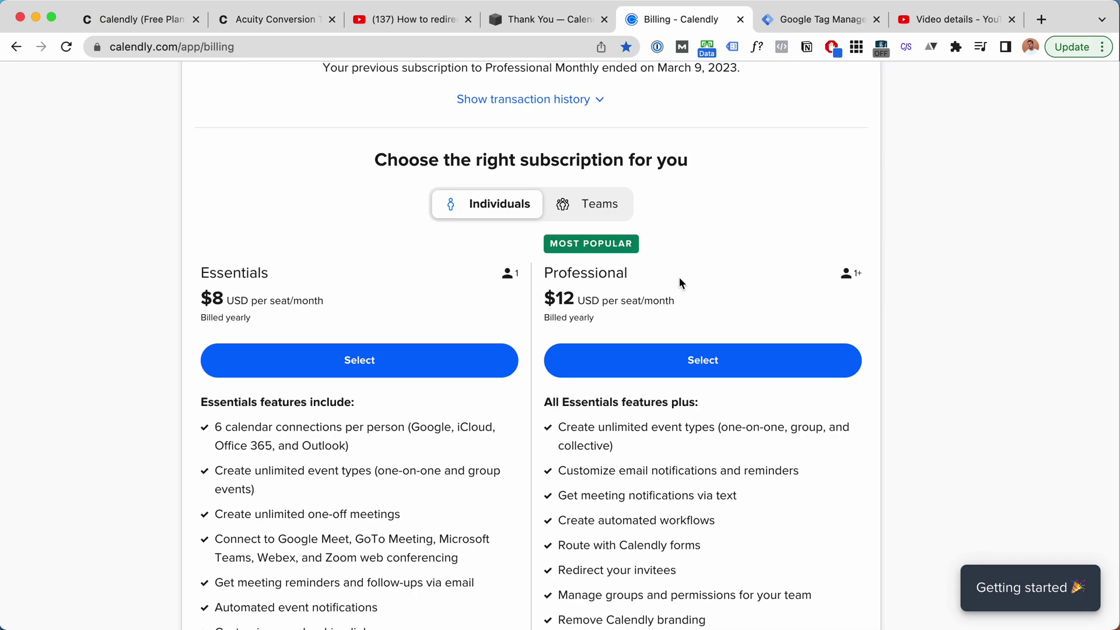
Step: Scroll Calendly's Billing page down to the Essentials ($8) and Professional ($12) plan cards
scroll(679, 280, "down", 3)
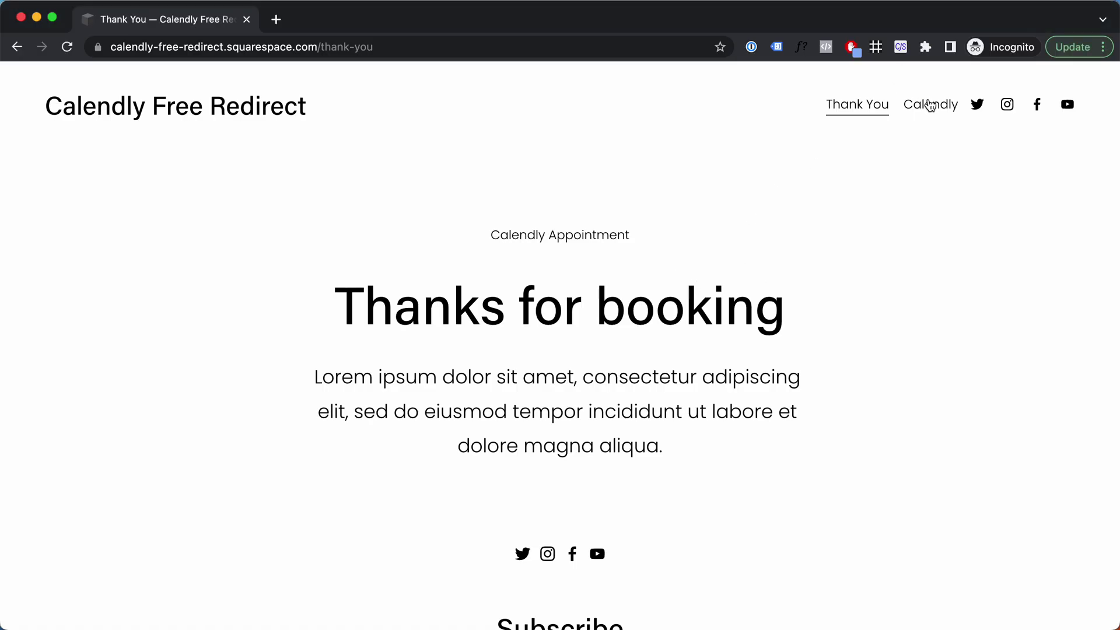
Step: Open the site's booking-calendar page and scroll through it to check the Calendly widget
left_click(931, 105)
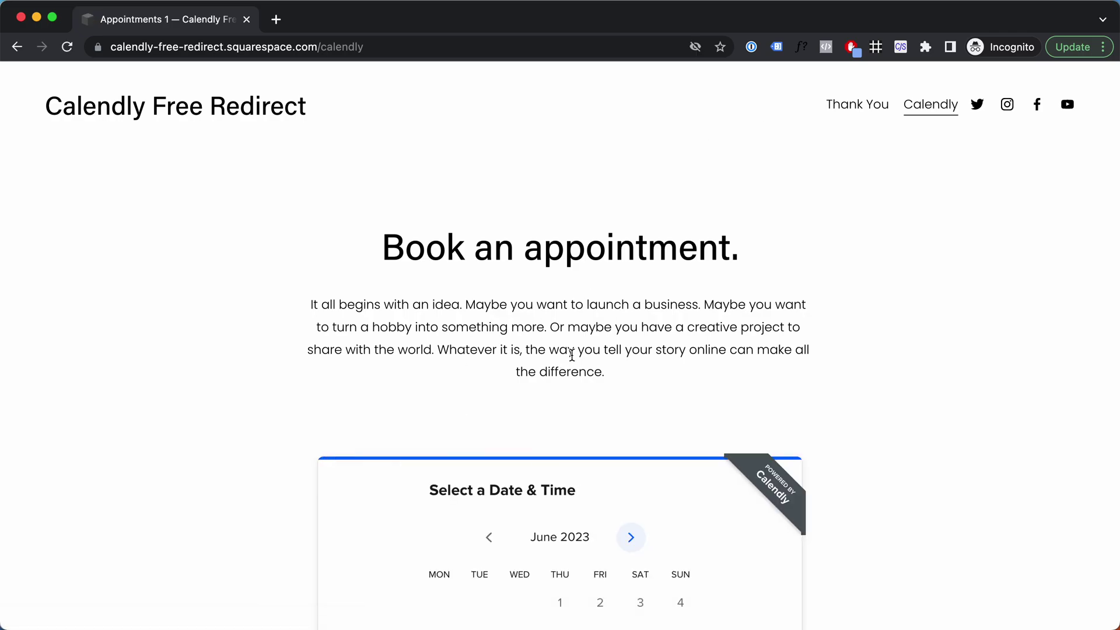
scroll(676, 268, "down", 5)
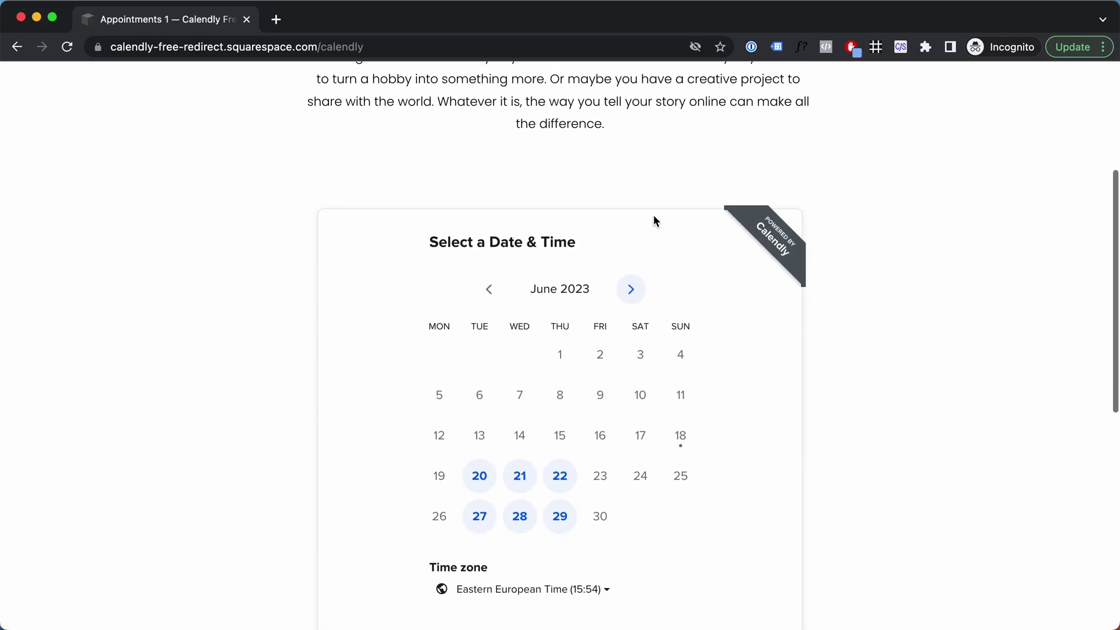
scroll(583, 213, "down", 2)
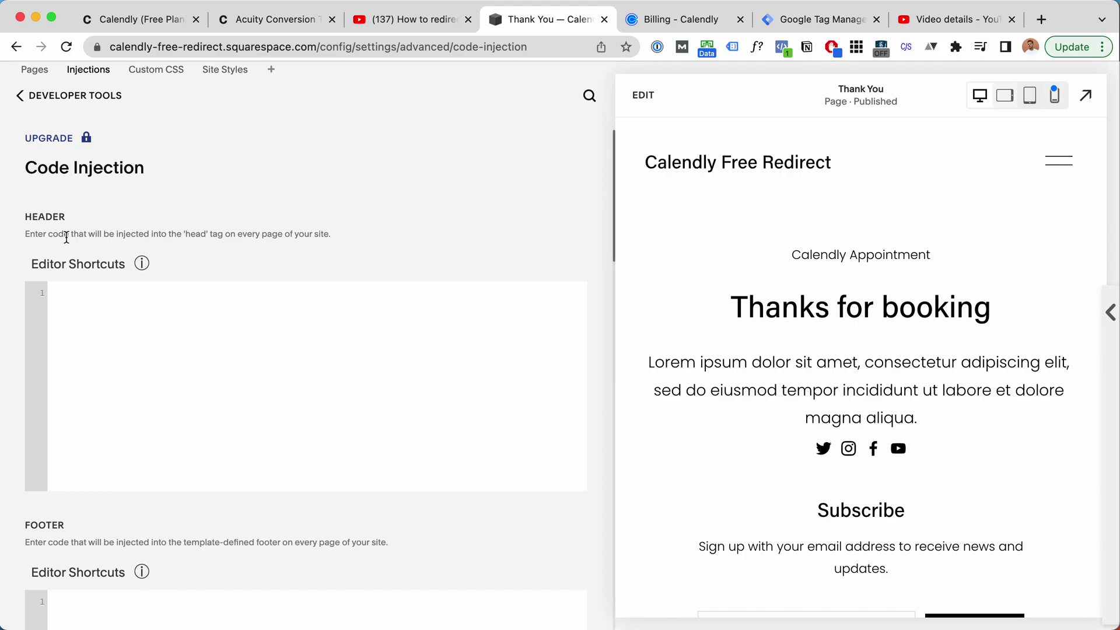
Step: Paste the Calendly redirect script into the site-wide Header code box and save it
left_click(81, 304)
key("ctrl+v")
scroll(80, 298, "up", 4)
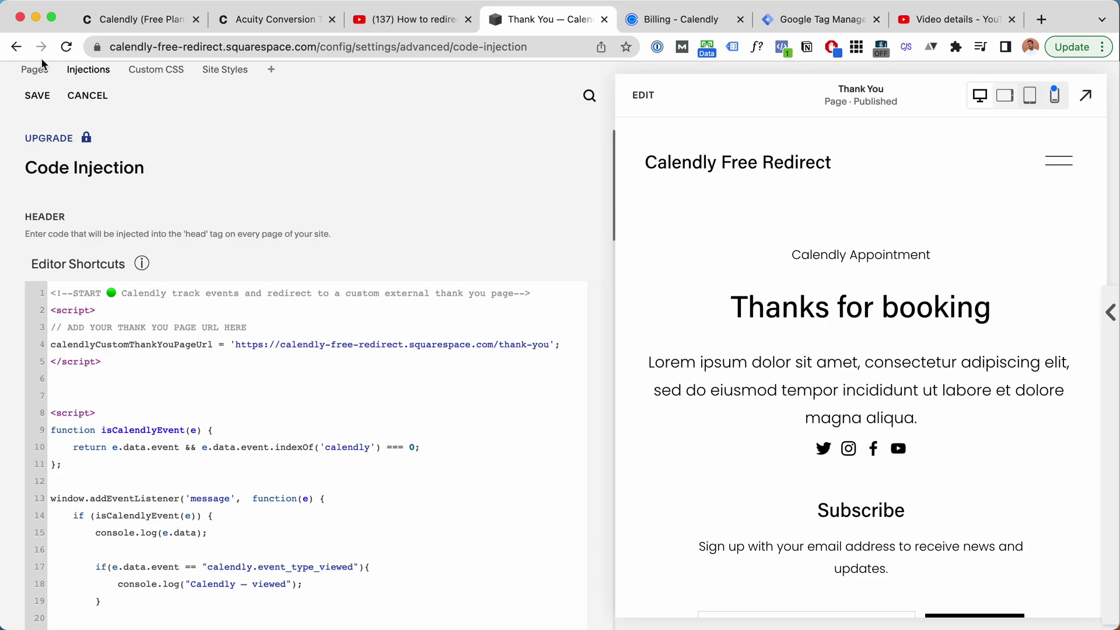
left_click(37, 95)
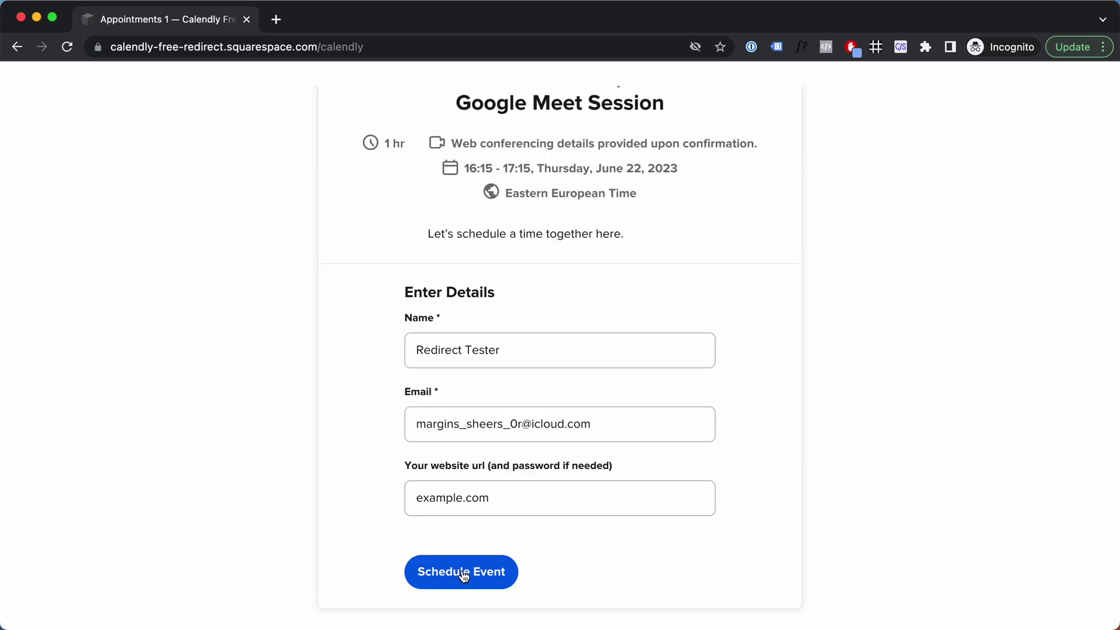
Step: Submit the June 22 Google Meet test booking and confirm it lands on /thank-you
left_click(507, 582)
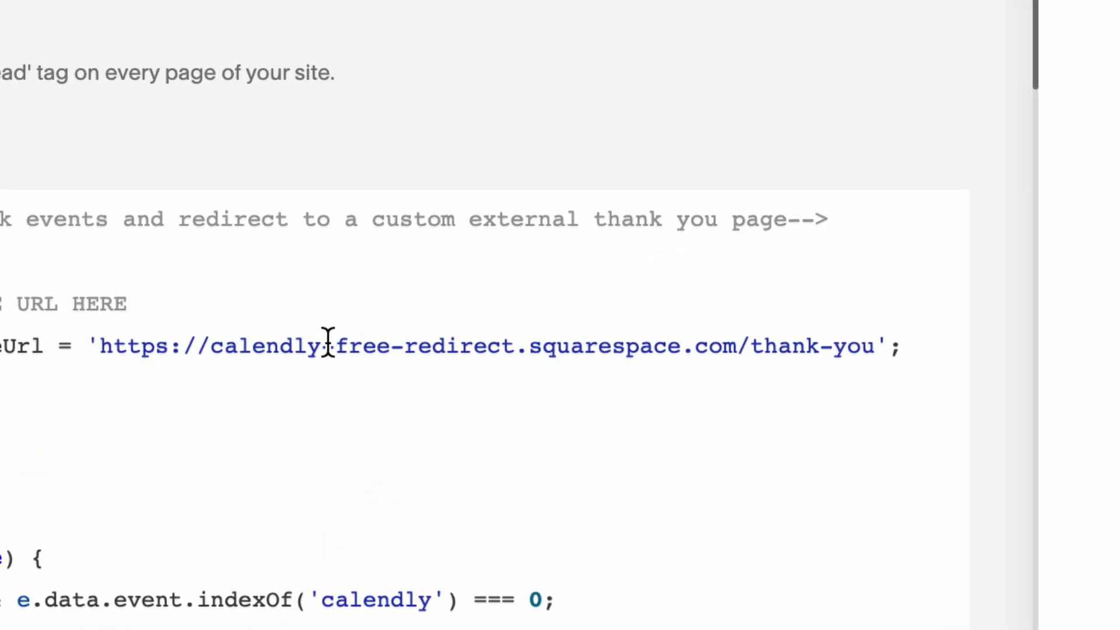
Step: Highlight the thank-you page URL on line 4 of the header script, then move to Tag Manager
left_click_drag(82, 338, 915, 338)
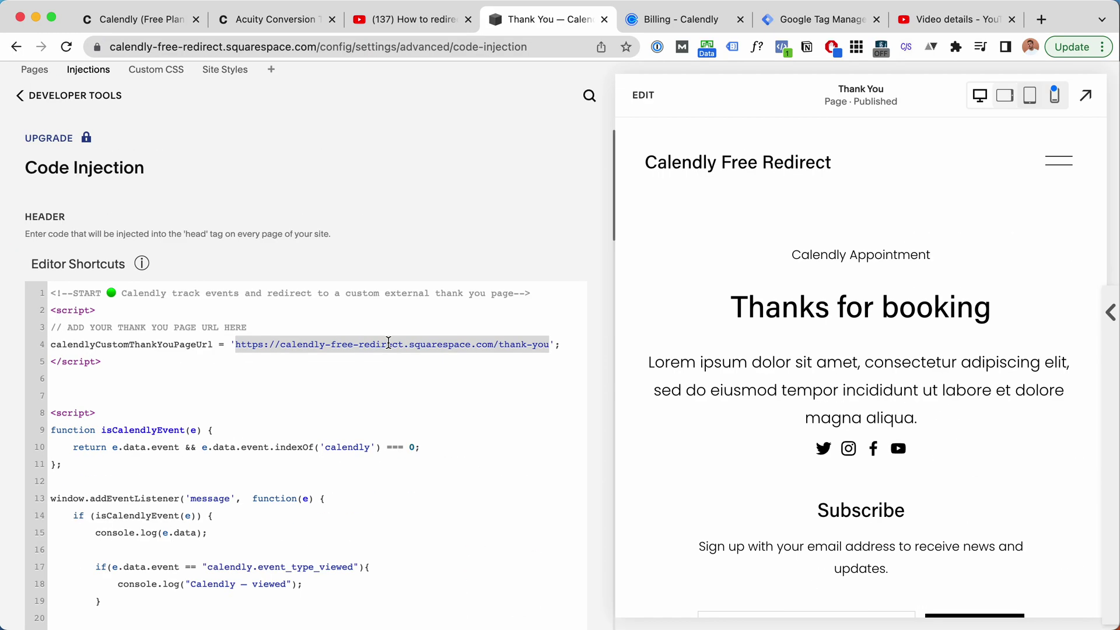
key("ctrl+Tab")
key("ctrl+Tab")
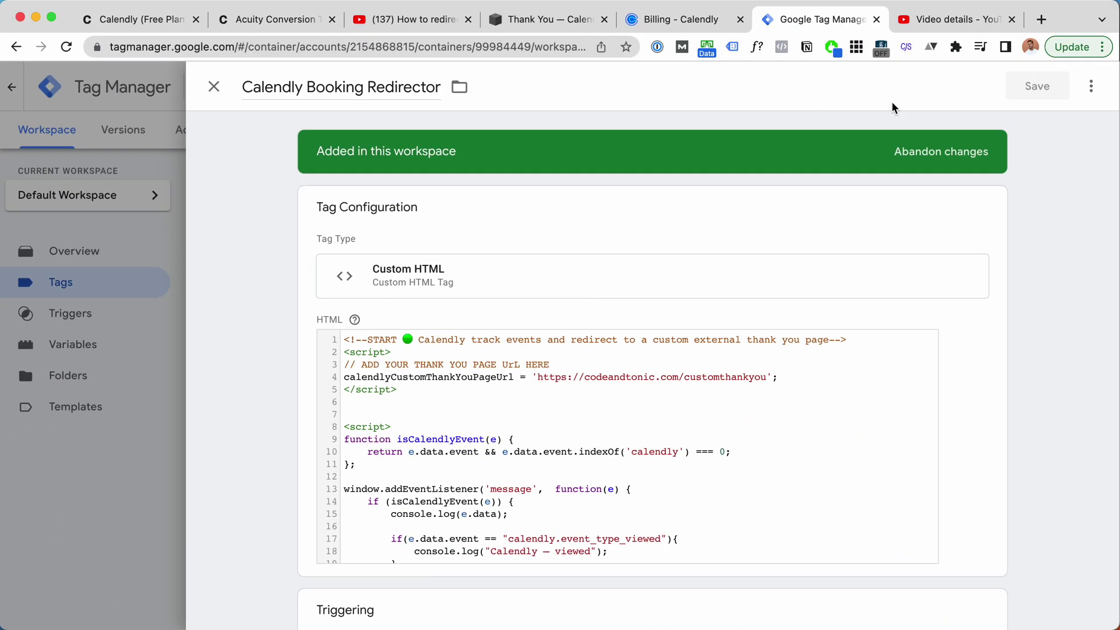
mouse_move(652, 380)
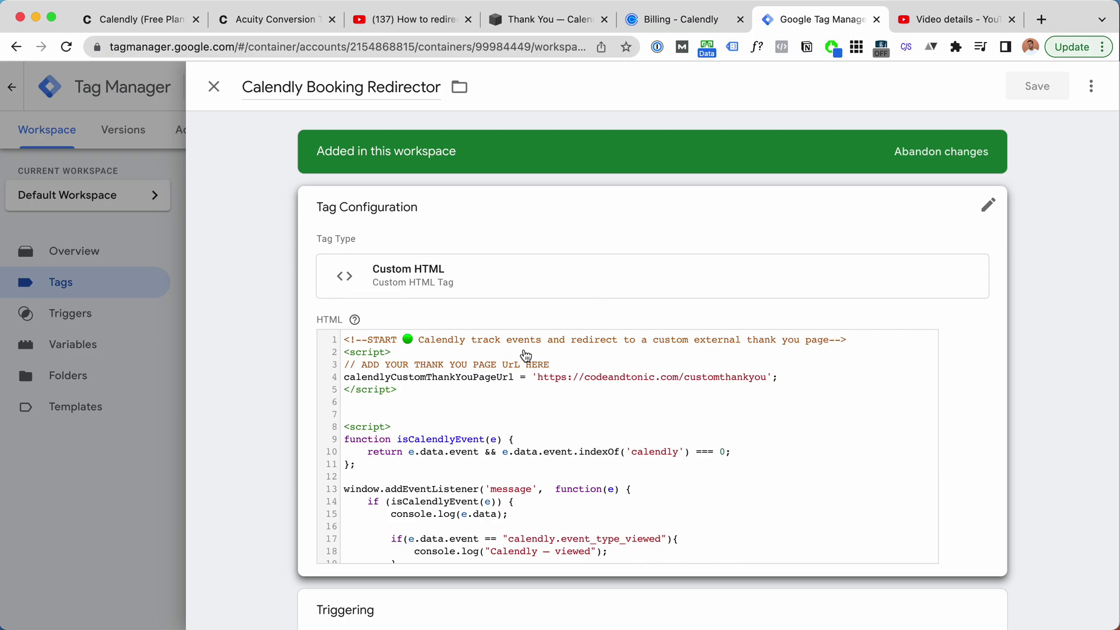
Step: After reviewing the Calendly Booking Redirector tag, return to the Calendly billing tab
key("ctrl+shift+Tab")
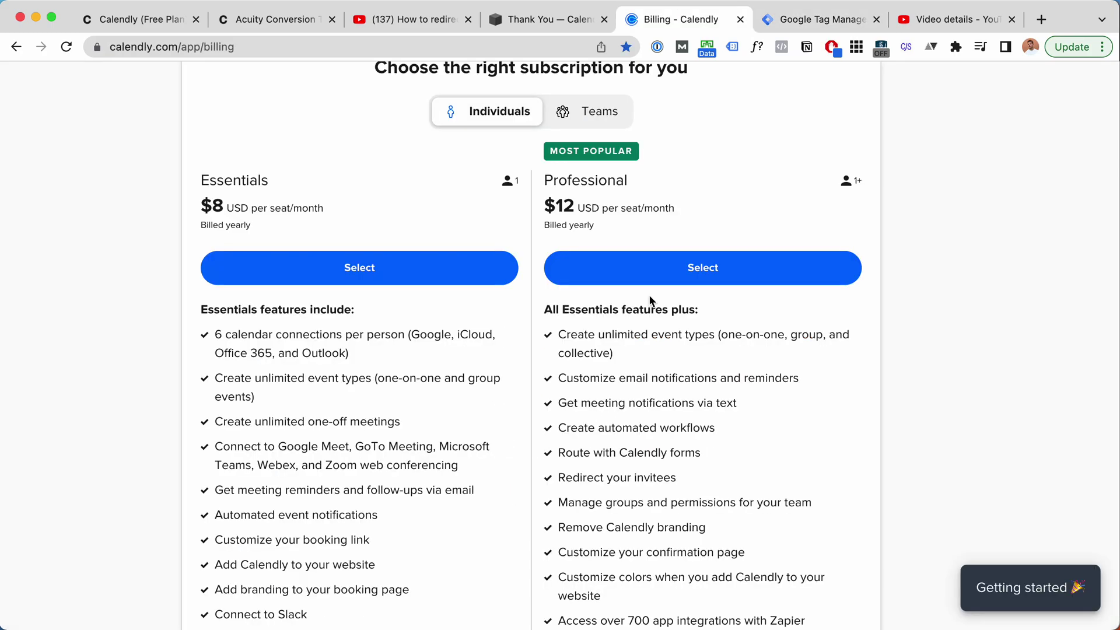
Step: Scroll down and highlight the 'Redirect your invitees' feature under the Professional plan
scroll(692, 325, "down", 1)
scroll(693, 327, "down", 1)
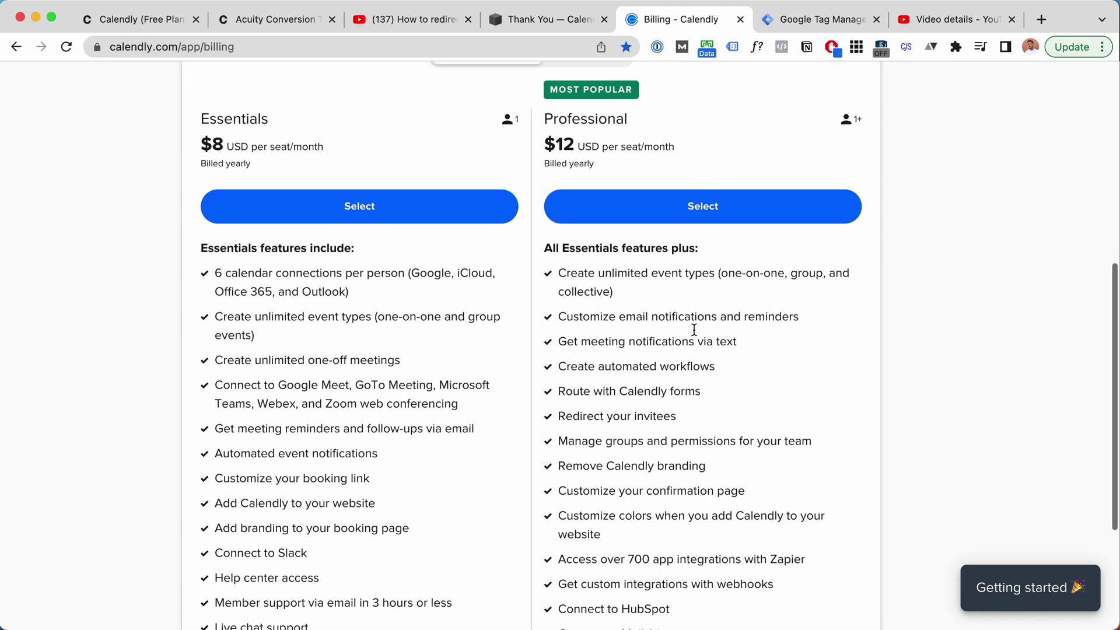
scroll(694, 329, "down", 1)
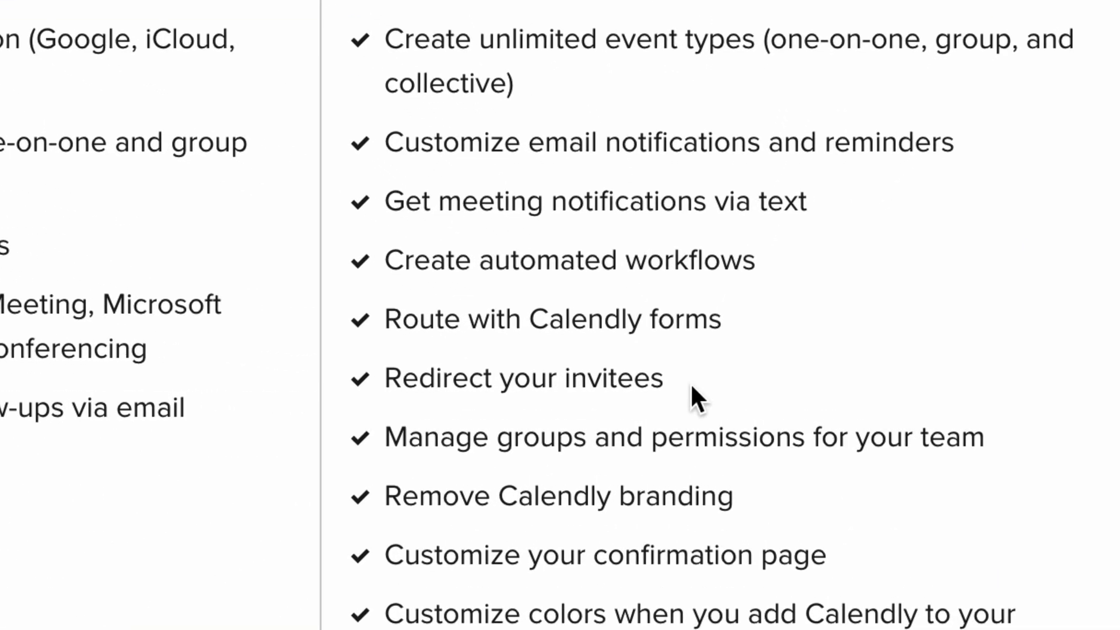
left_click_drag(691, 383, 386, 380)
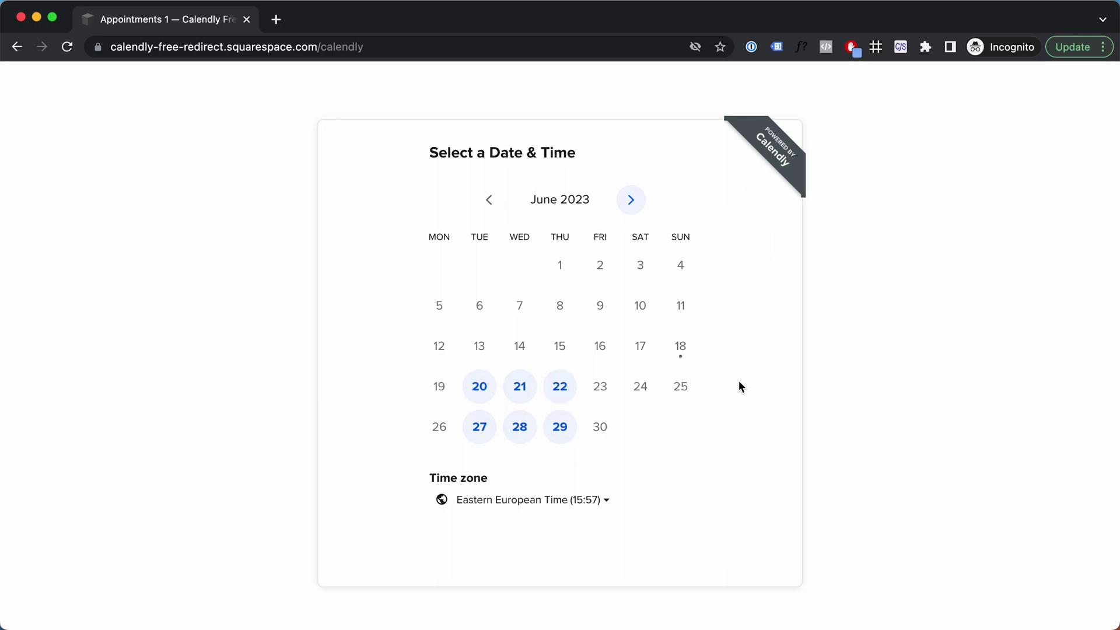
Step: With the DevTools Console open, book Thursday, June 22 at 17:45 and continue
key("super+alt+j")
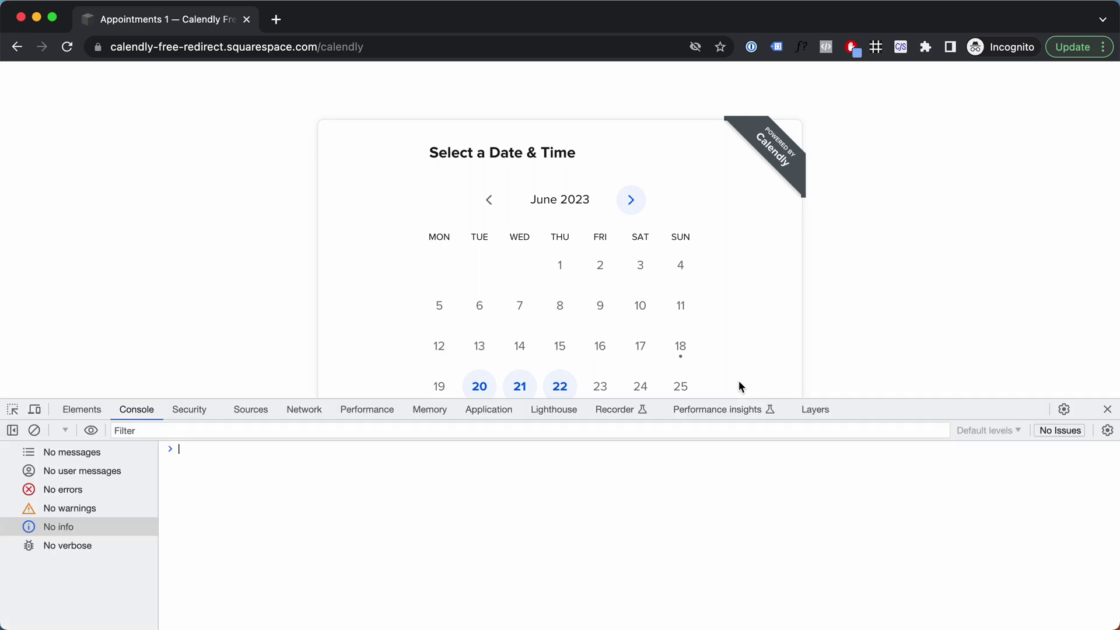
scroll(658, 273, "down", 2)
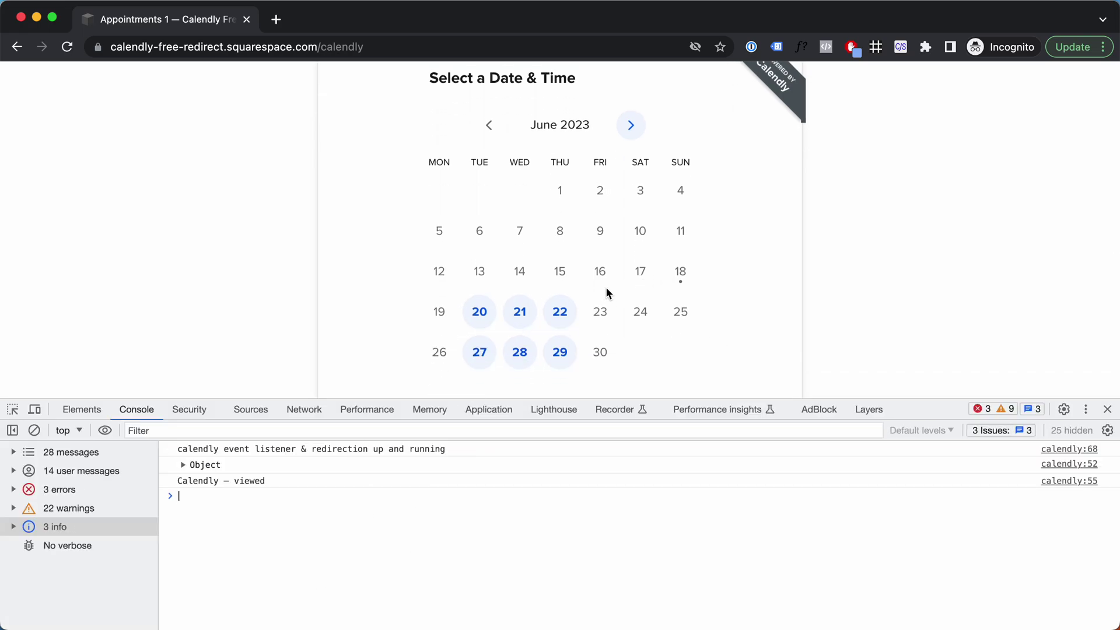
left_click(563, 315)
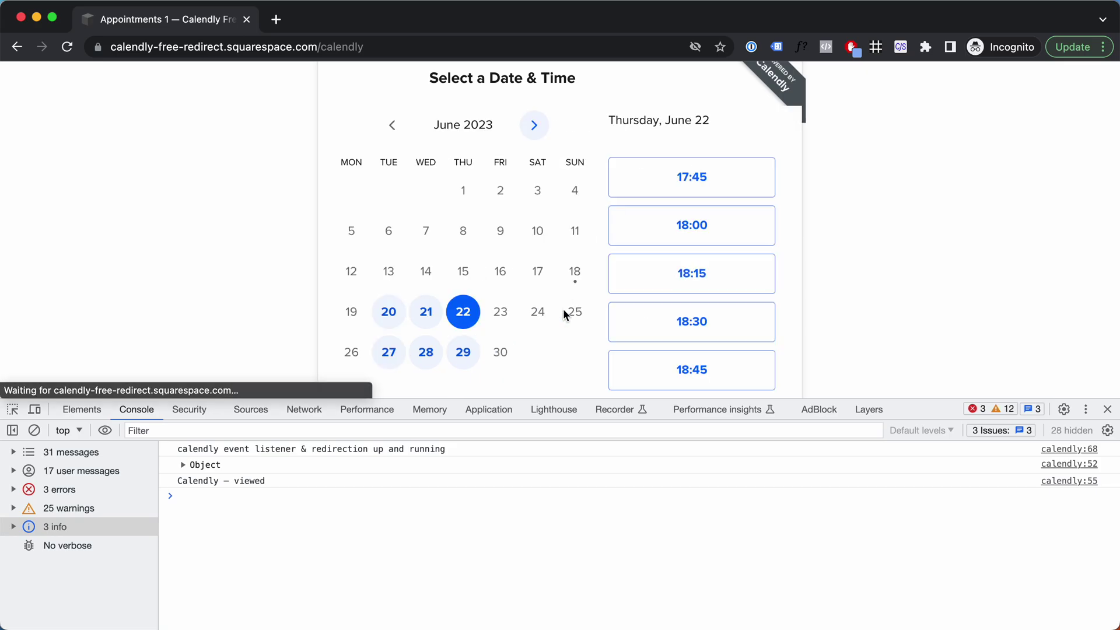
left_click(725, 184)
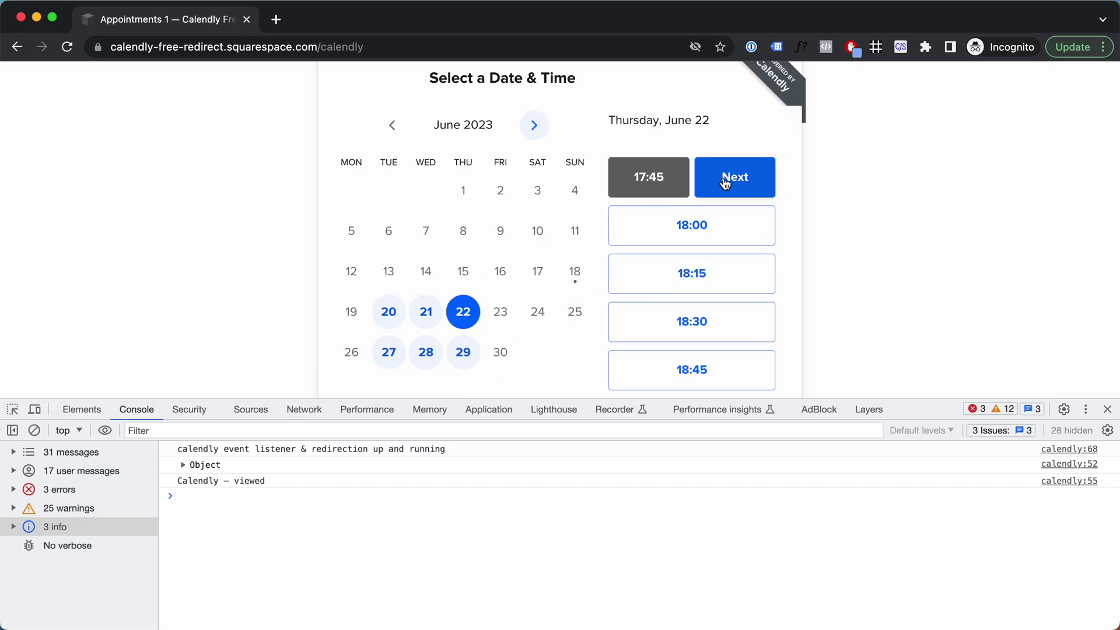
left_click(735, 184)
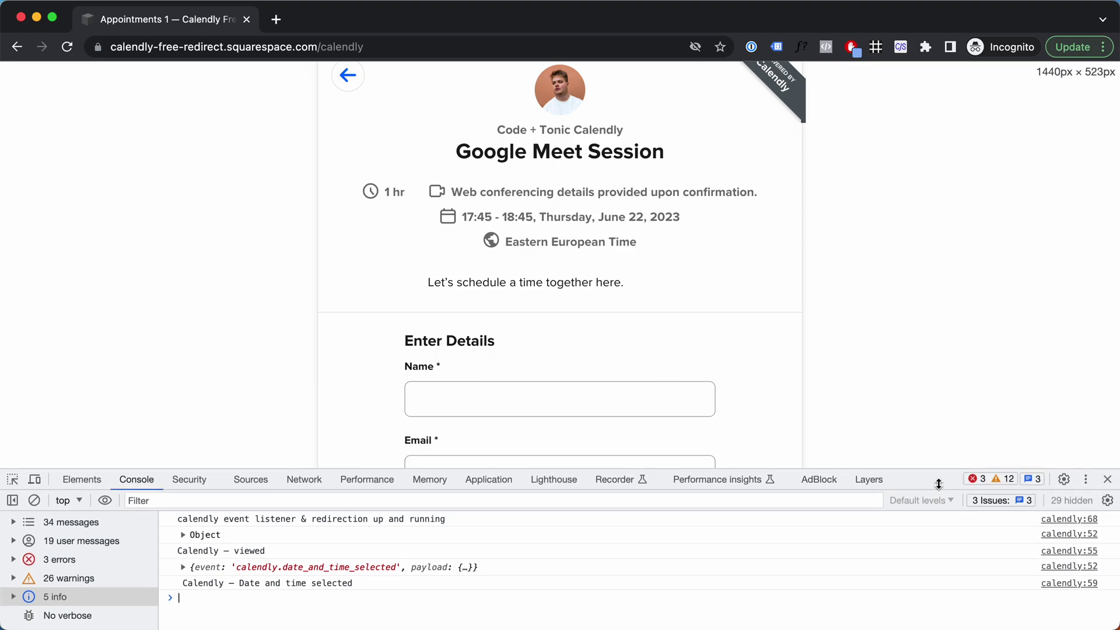
Step: Resize the Console panel and start filling in the Name field on the details form
left_click_drag(940, 399, 940, 468)
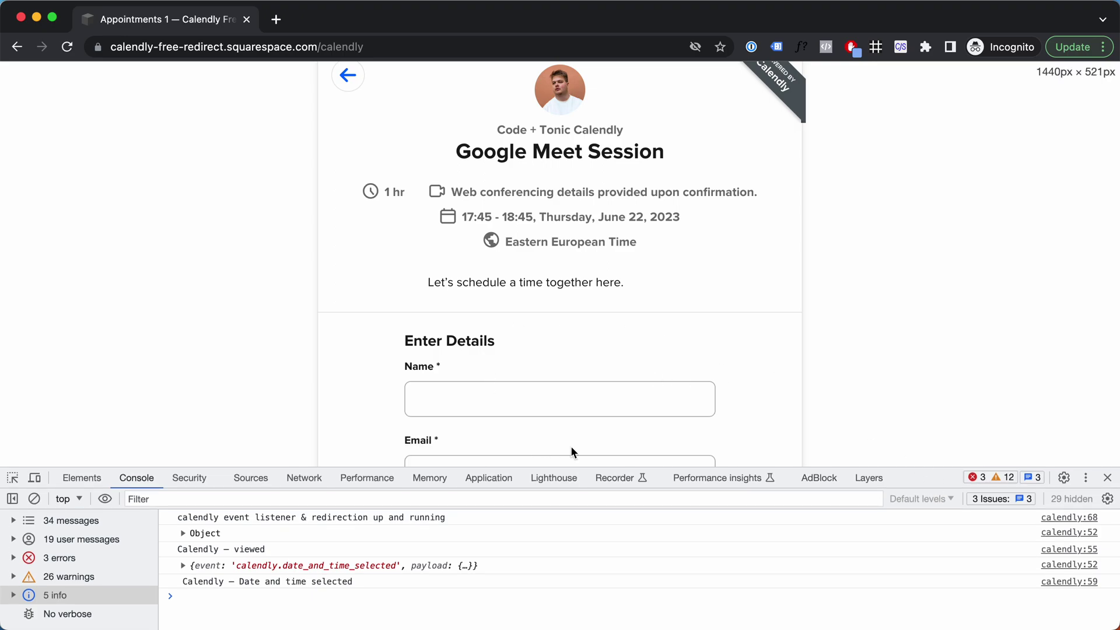
scroll(533, 351, "down", 1)
left_click(523, 357)
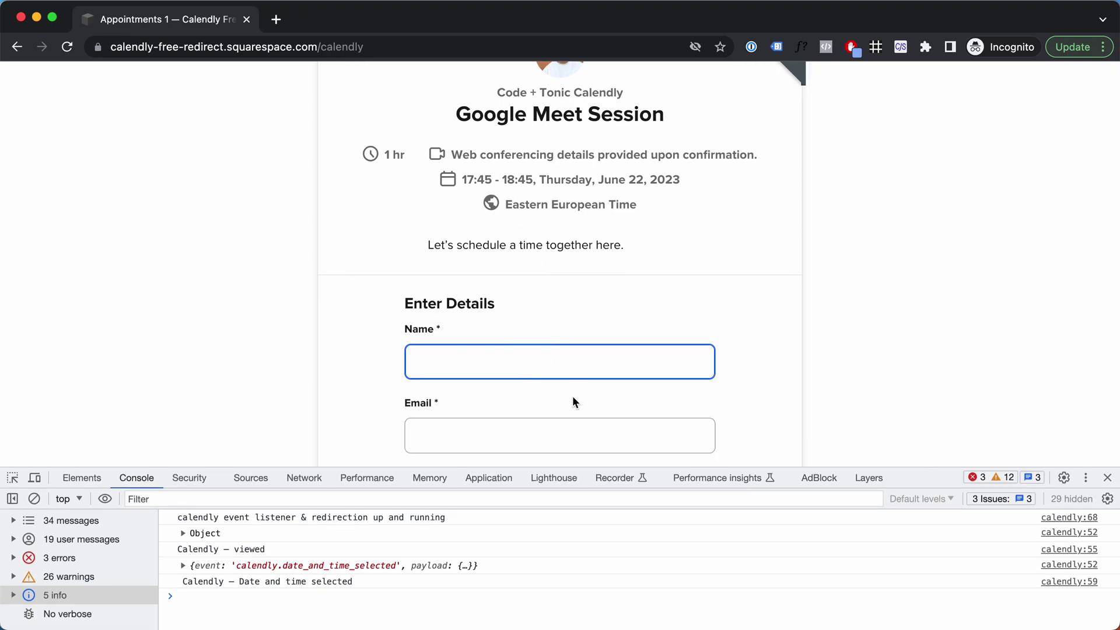
left_click_drag(901, 468, 910, 444)
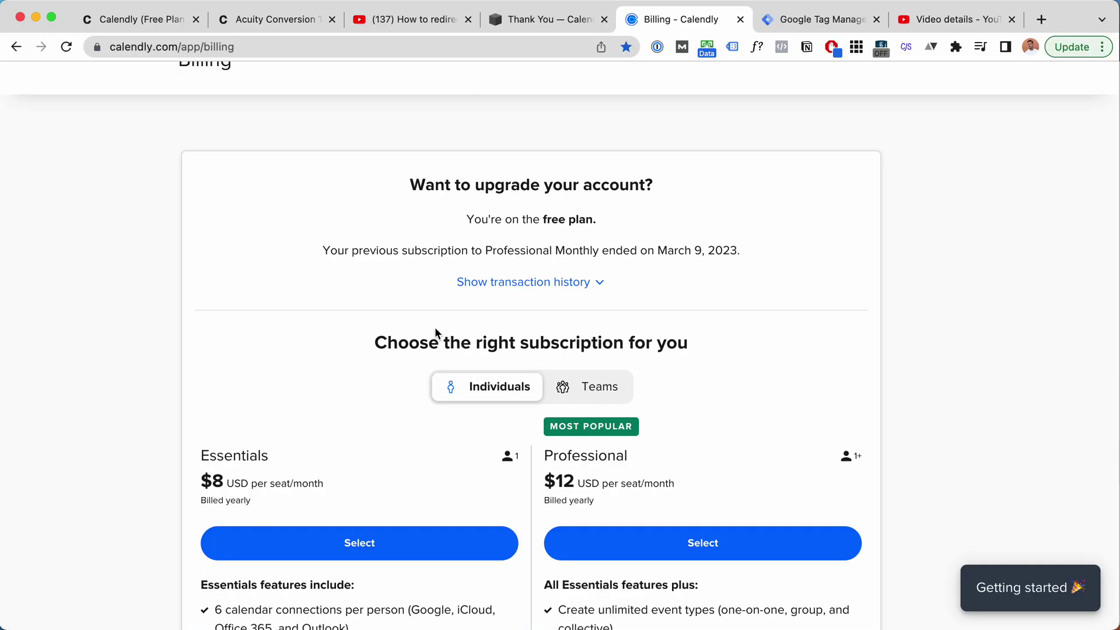
scroll(461, 292, "up", 1)
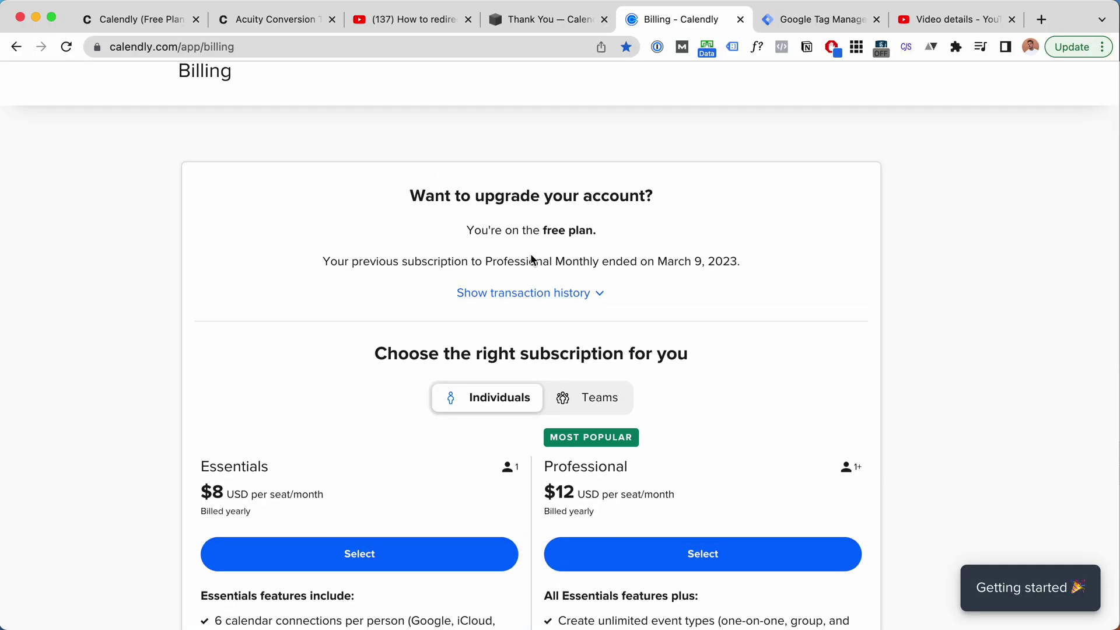
scroll(695, 194, "down", 1)
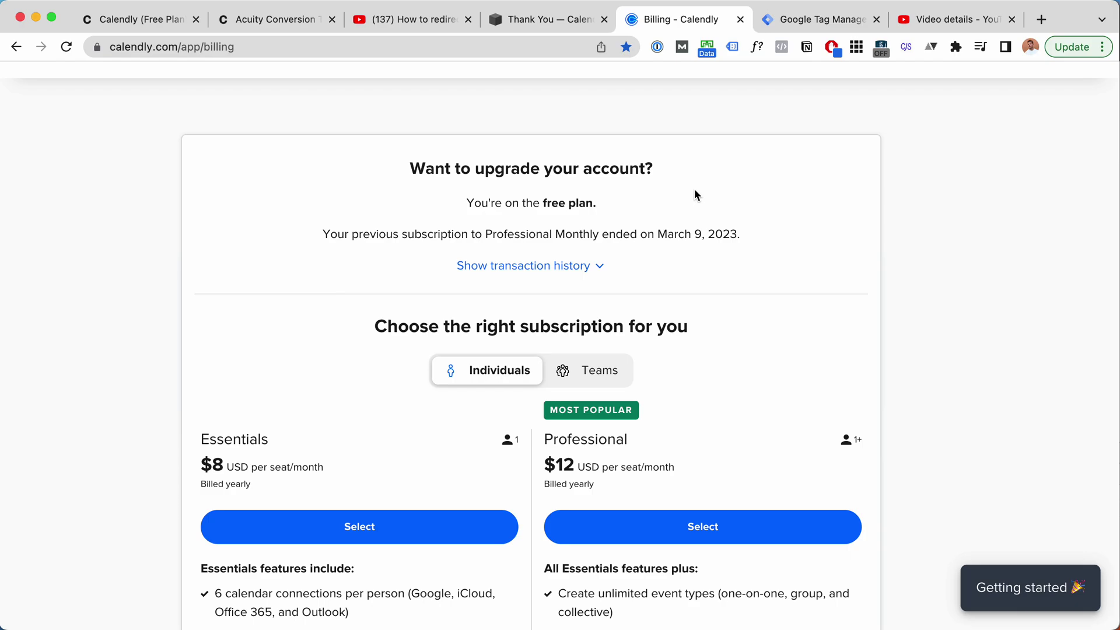
scroll(733, 192, "down", 1)
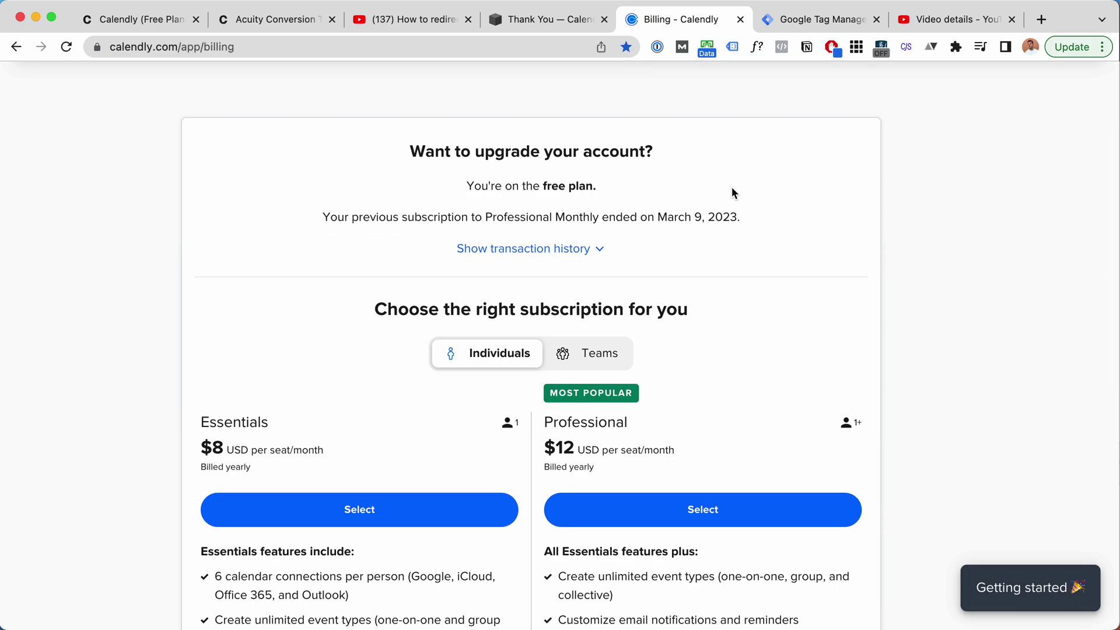